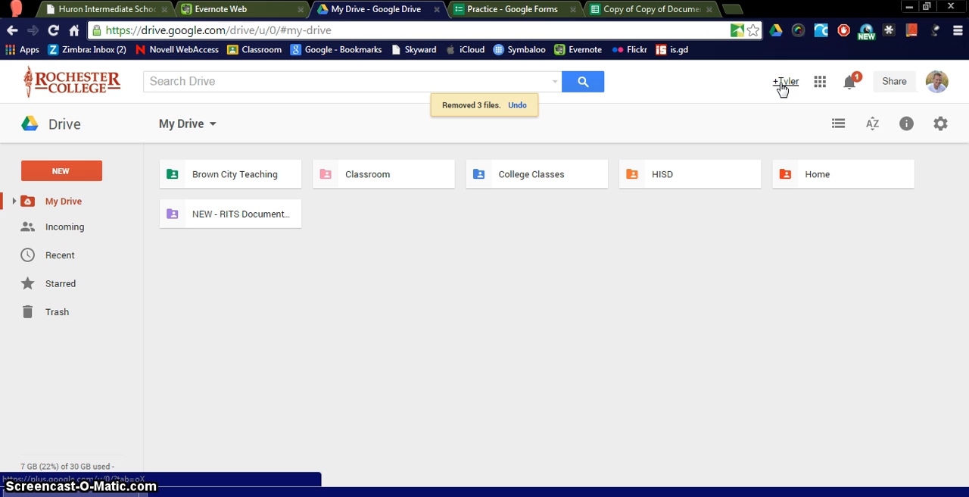
Look through the available Google apps and open Google Drive from them
click(820, 83)
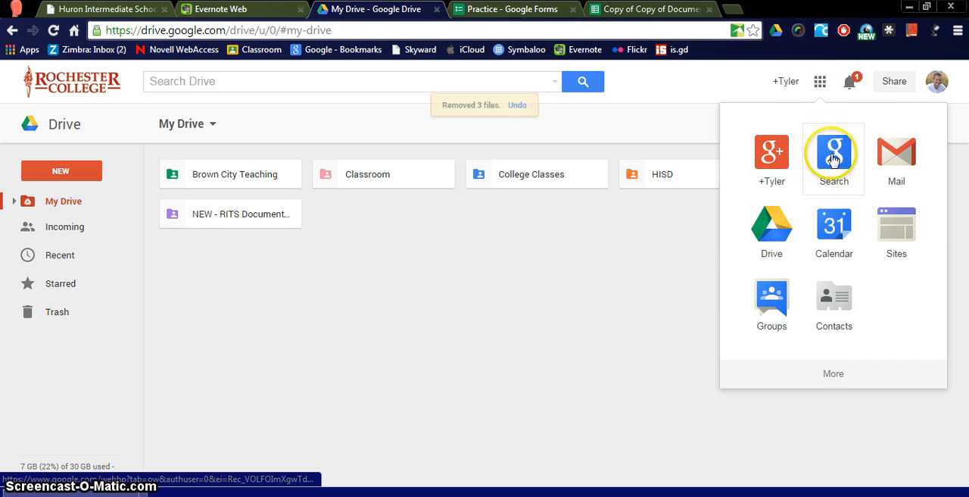
click(845, 376)
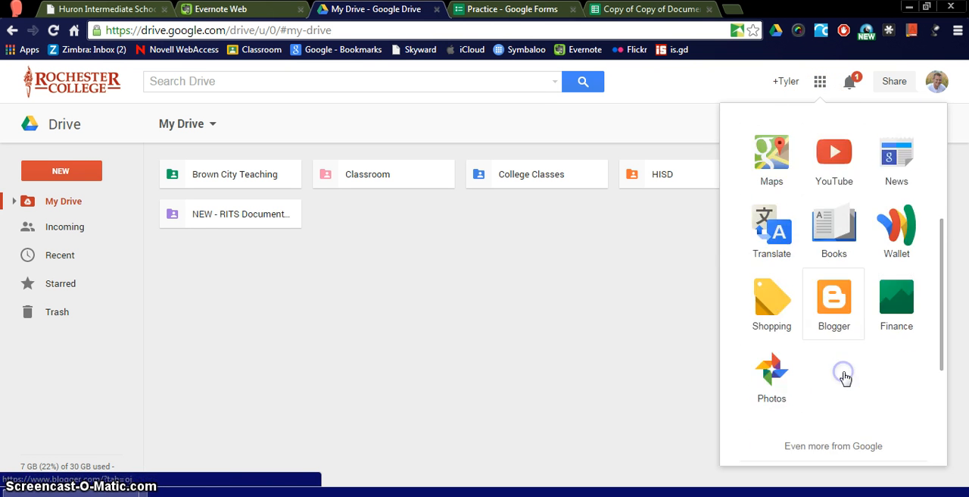
scroll(837, 378, up, 3)
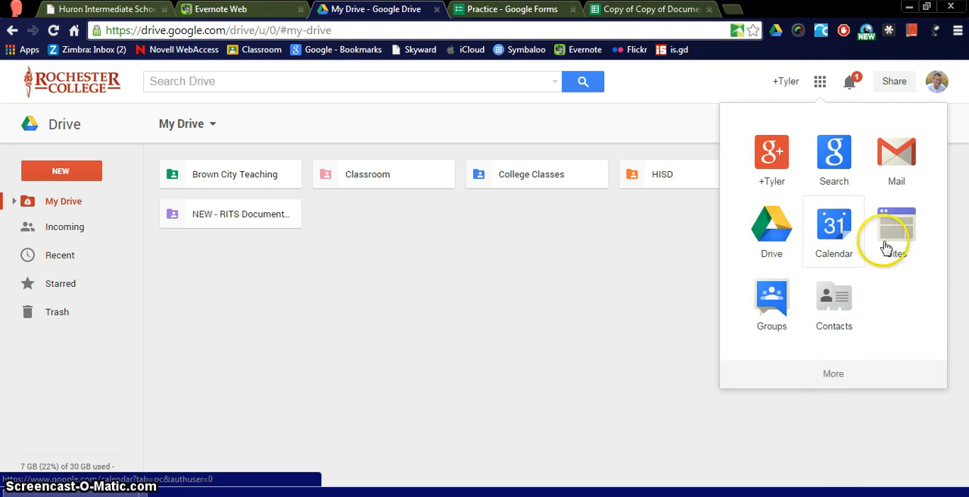
click(765, 227)
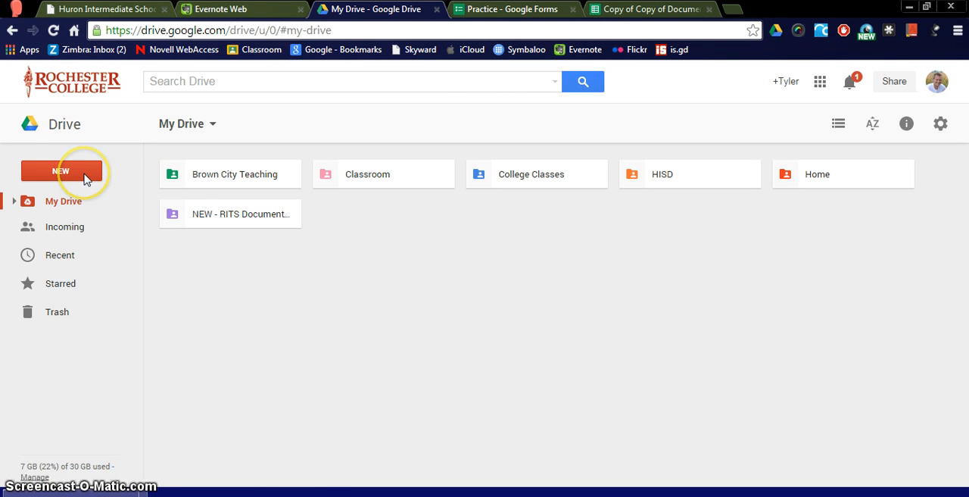
Create a new Google Form in My Drive
click(60, 171)
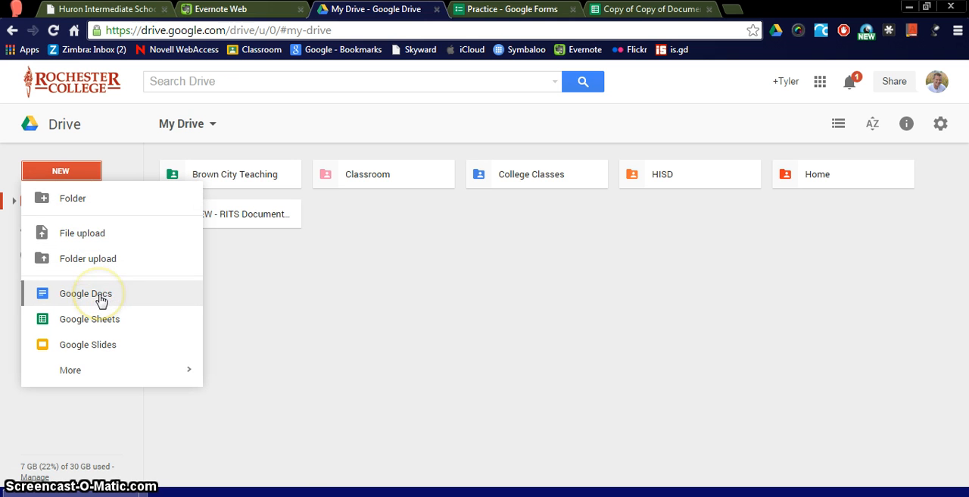
mouse_move(96, 366)
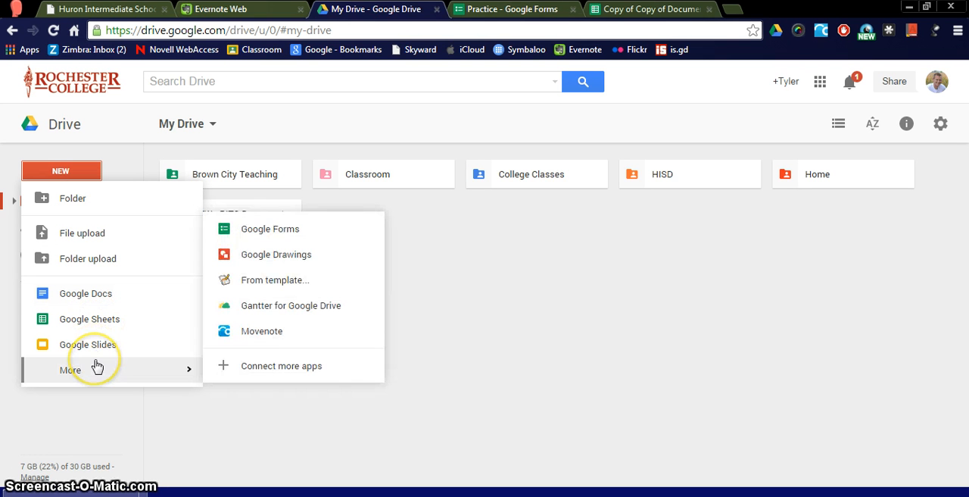
click(265, 231)
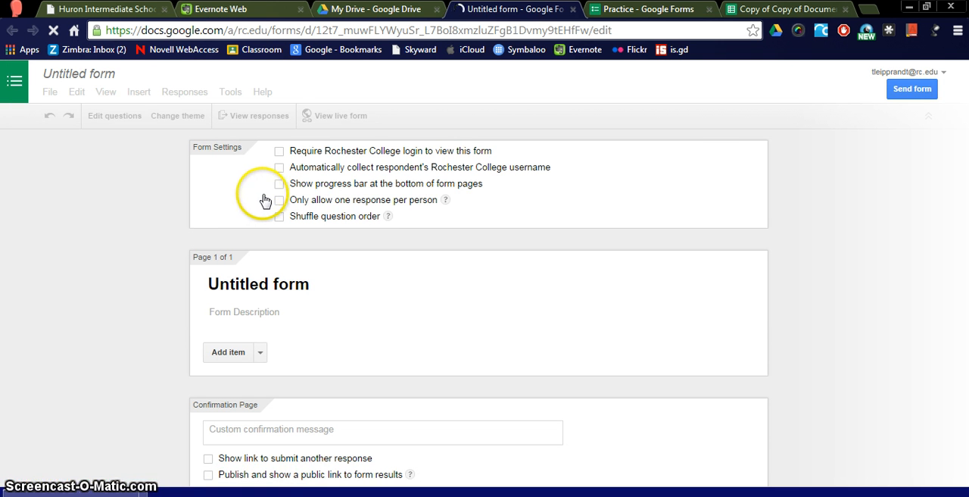
Rename the form as Practice and turn off the requirement for a Rochester College login to view it
click(91, 73)
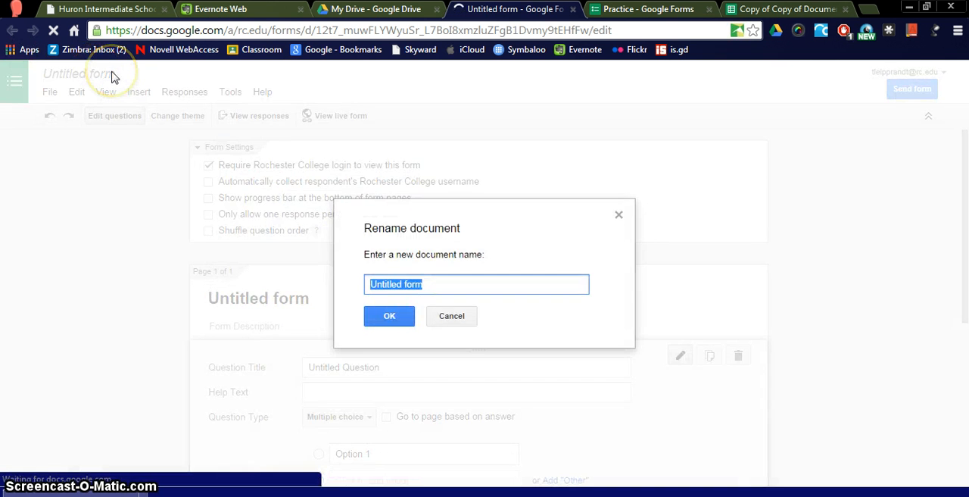
text(Pra)
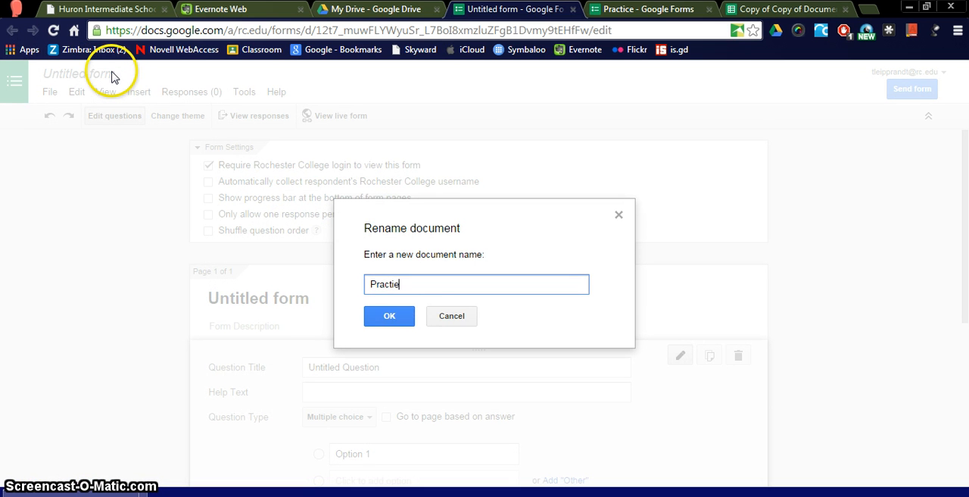
text(ctice)
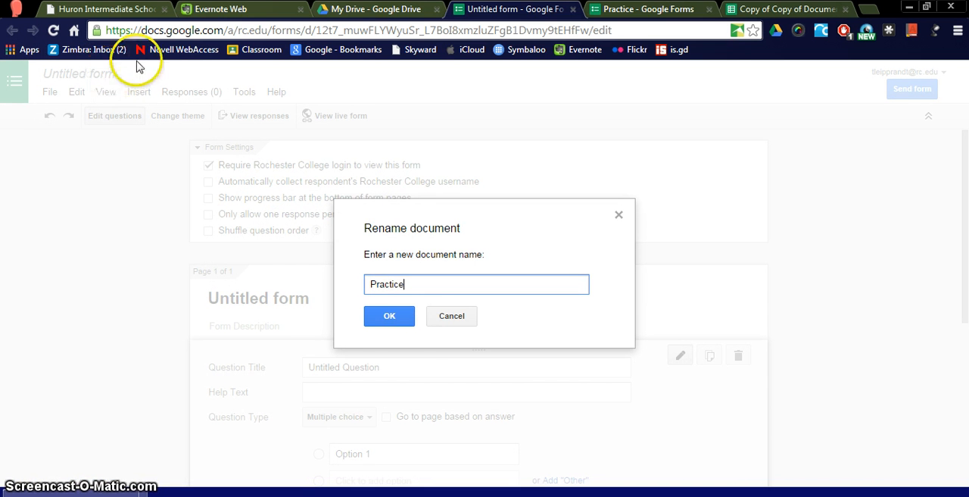
click(386, 318)
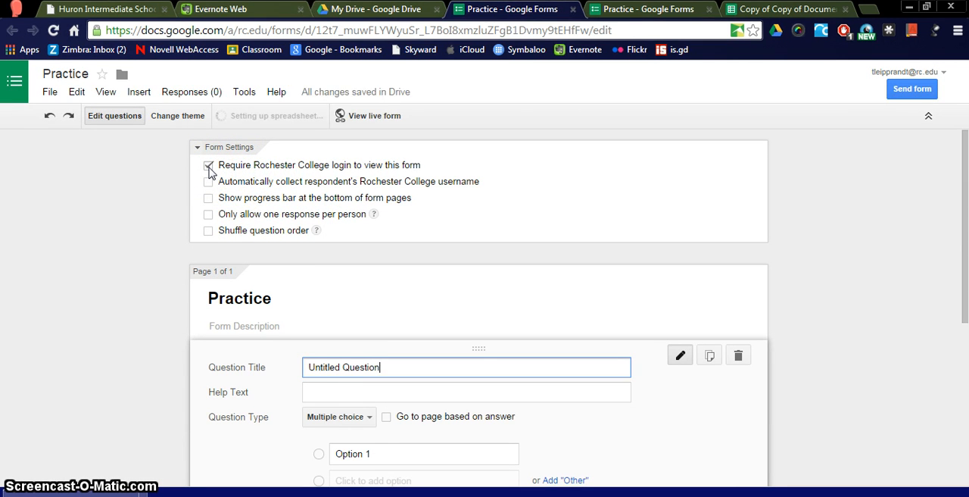
click(208, 166)
click(328, 306)
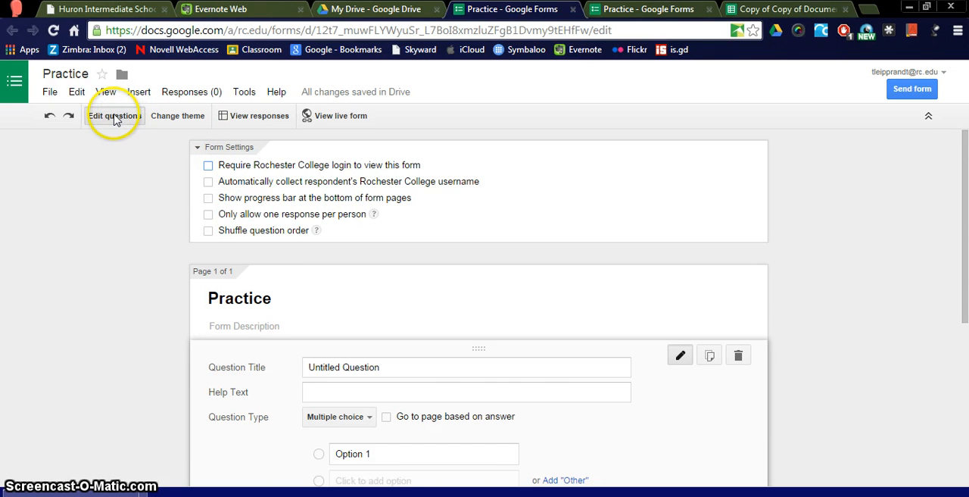
Browse the default themes available for the Practice form
click(176, 115)
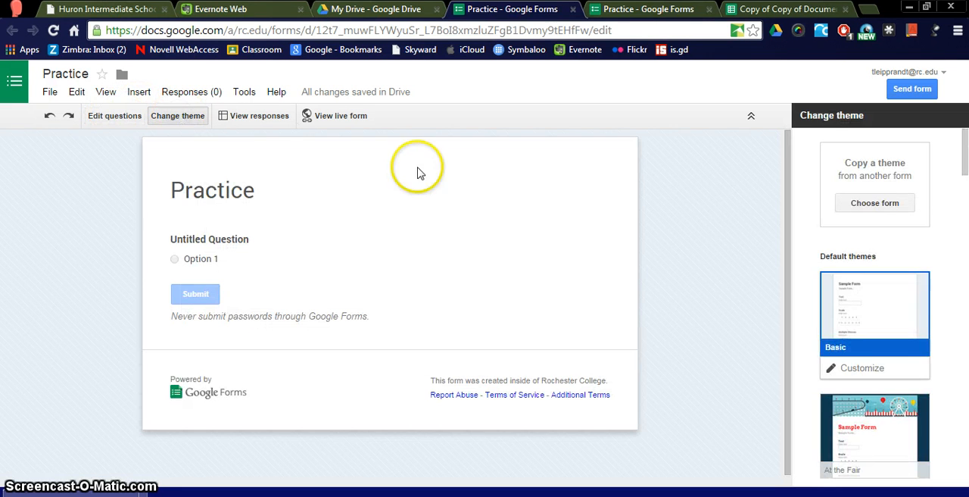
scroll(919, 316, down, 6)
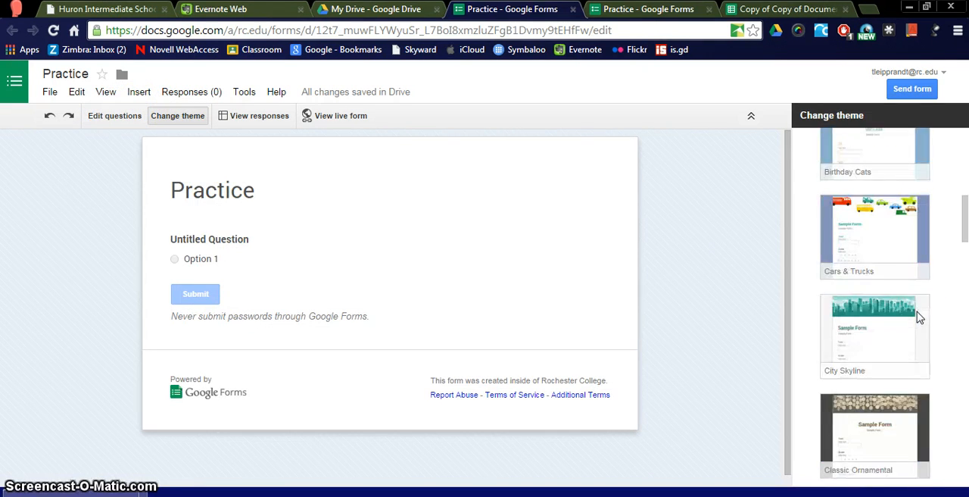
scroll(918, 317, up, 4)
scroll(919, 317, up, 2)
scroll(918, 316, down, 10)
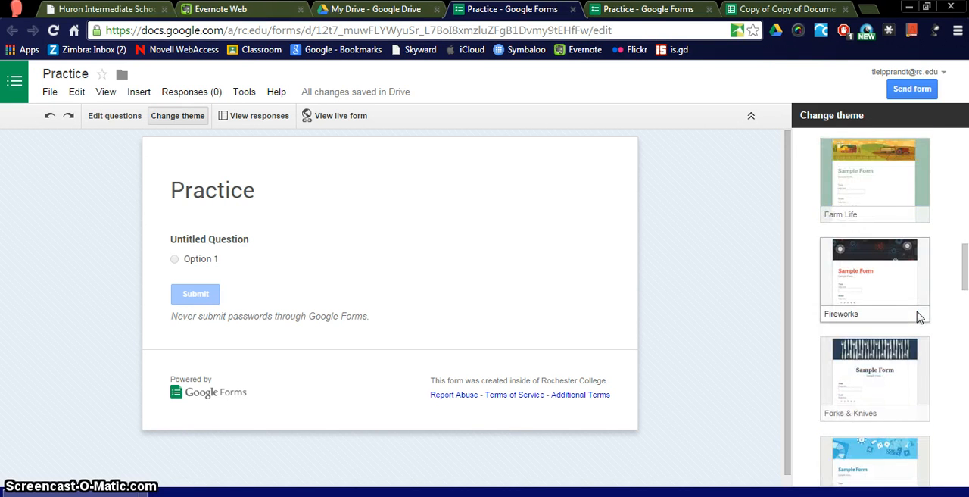
scroll(918, 317, up, 10)
click(914, 325)
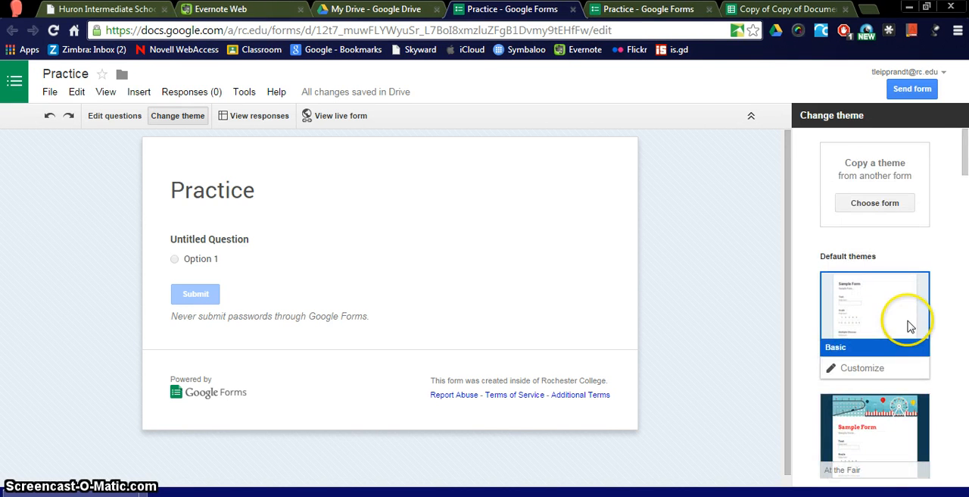
View the Practice responses spreadsheet and the Copy of Copy of Documentation (Responses) spreadsheet, and return to the form
click(250, 118)
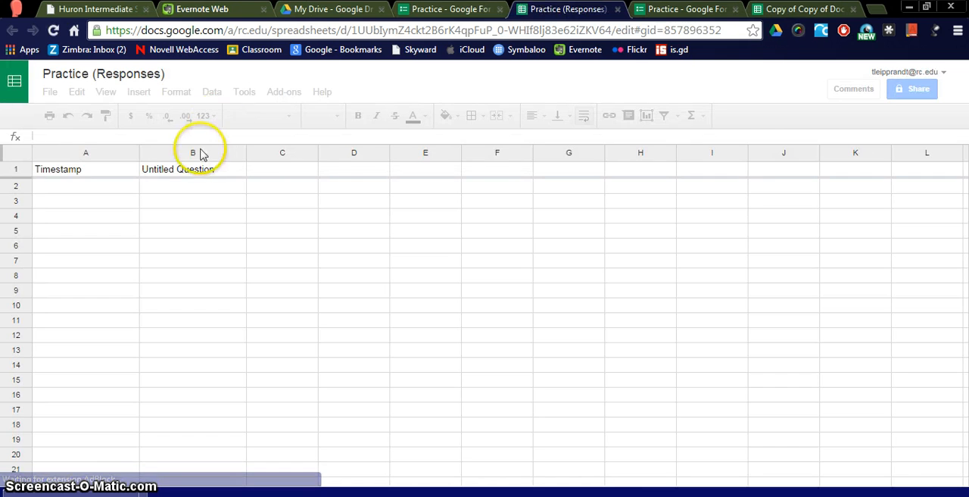
click(618, 9)
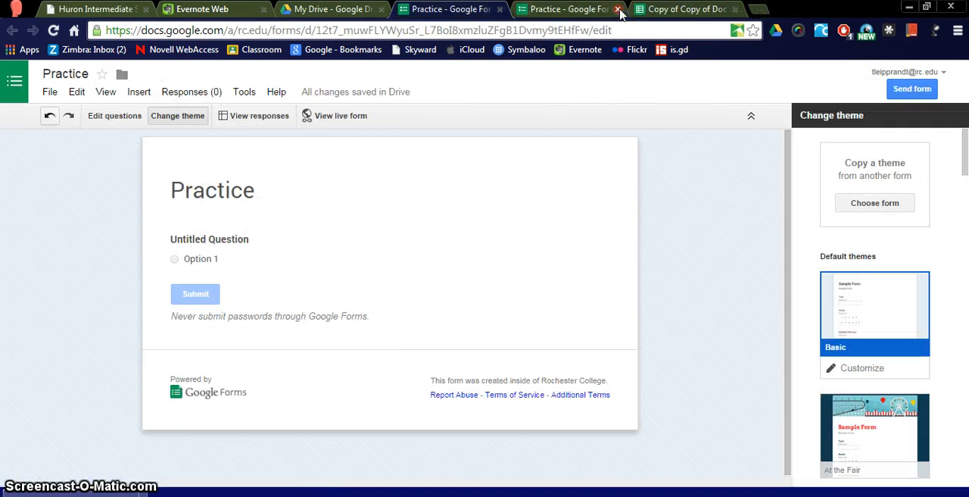
click(532, 10)
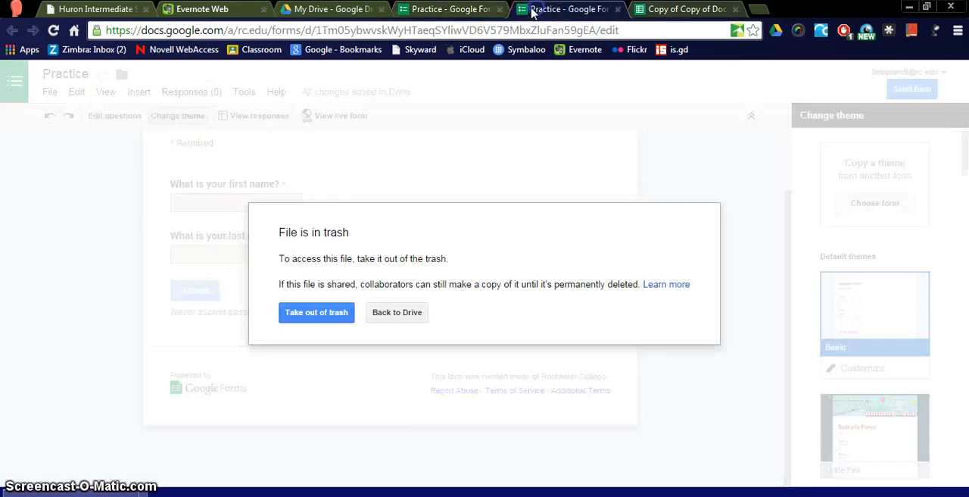
click(663, 9)
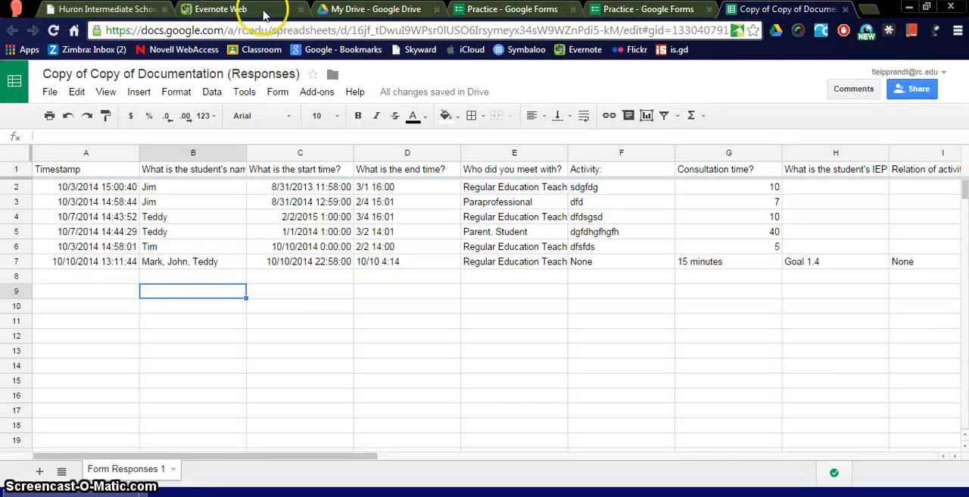
click(496, 10)
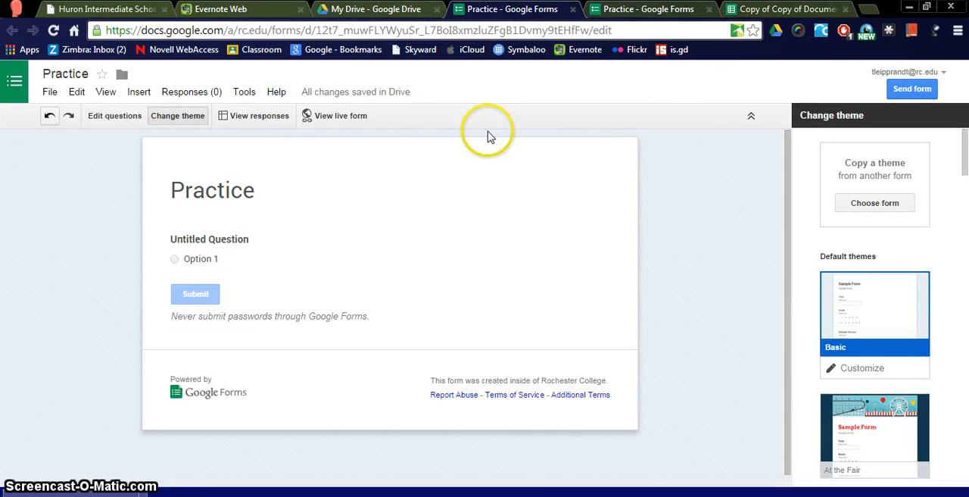
View the live Practice form, select its web address, and return to the form editor
click(330, 121)
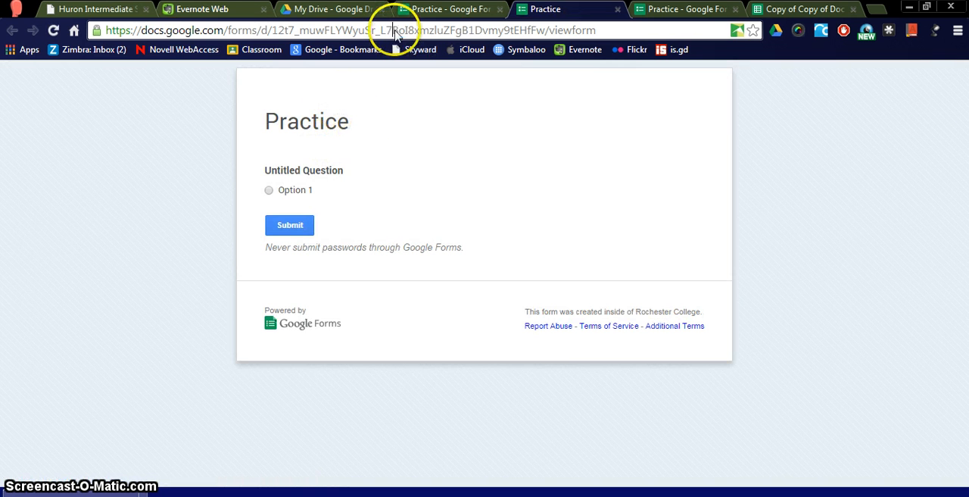
click(395, 33)
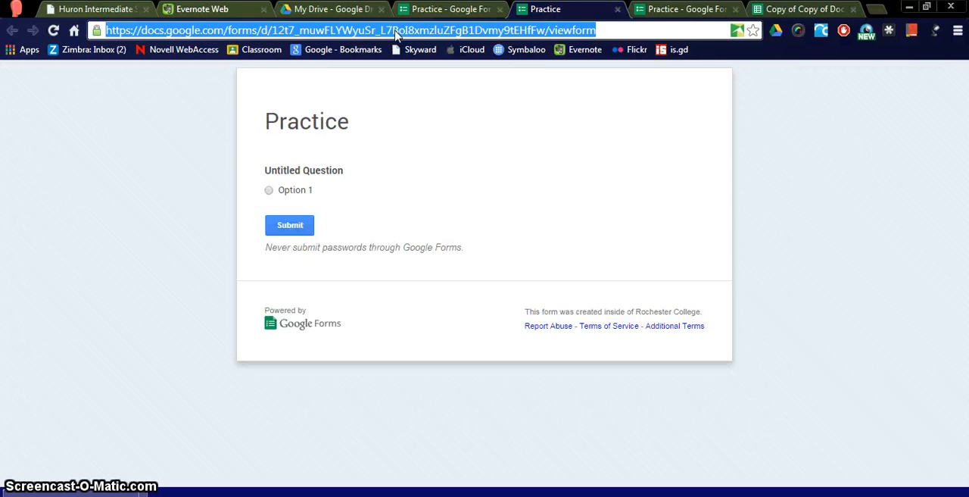
click(430, 10)
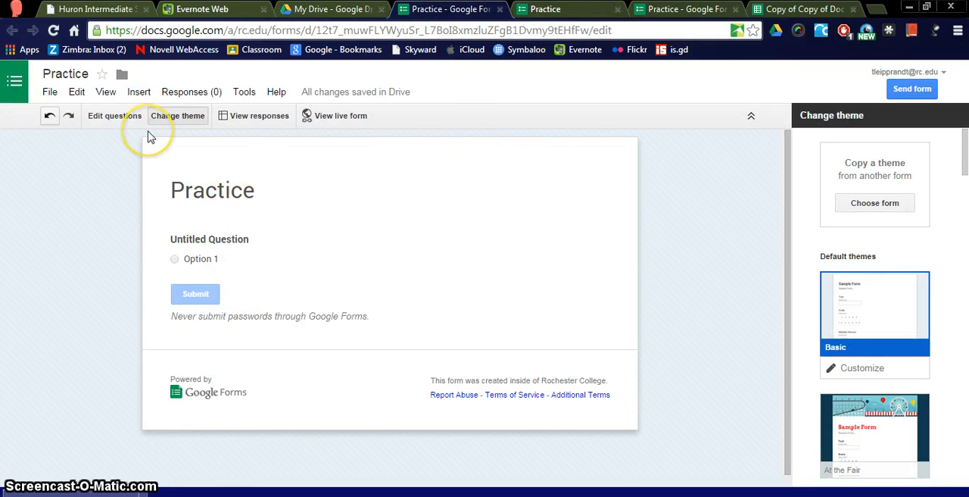
Set the title of the form's first question to "What is your first name?"
click(114, 115)
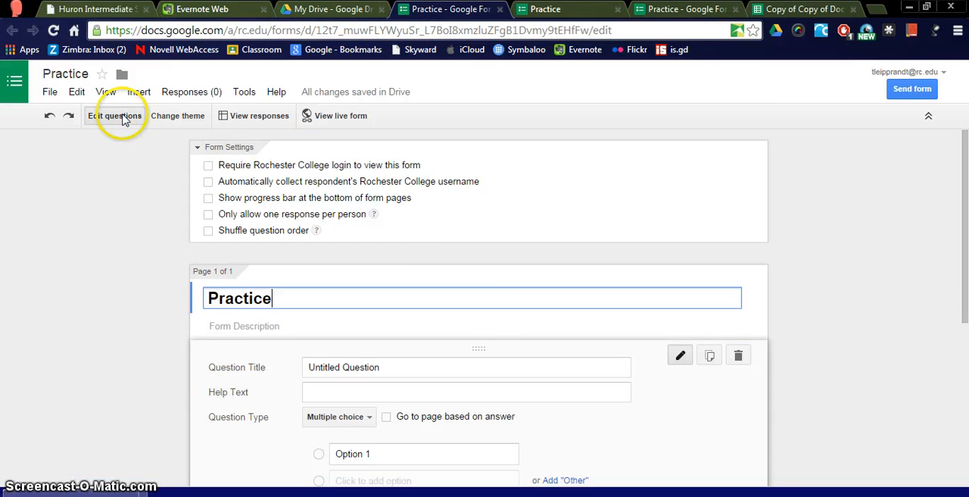
scroll(493, 298, down, 1)
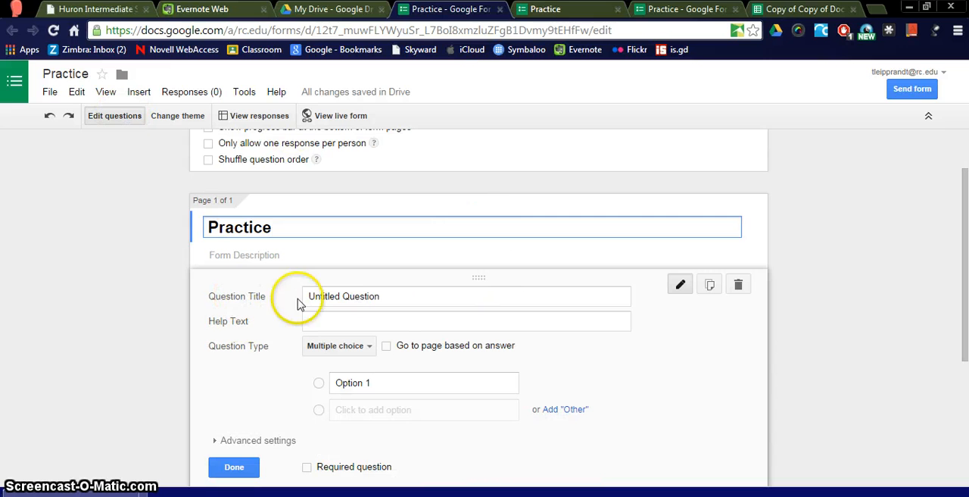
click(211, 298)
text(WHa)
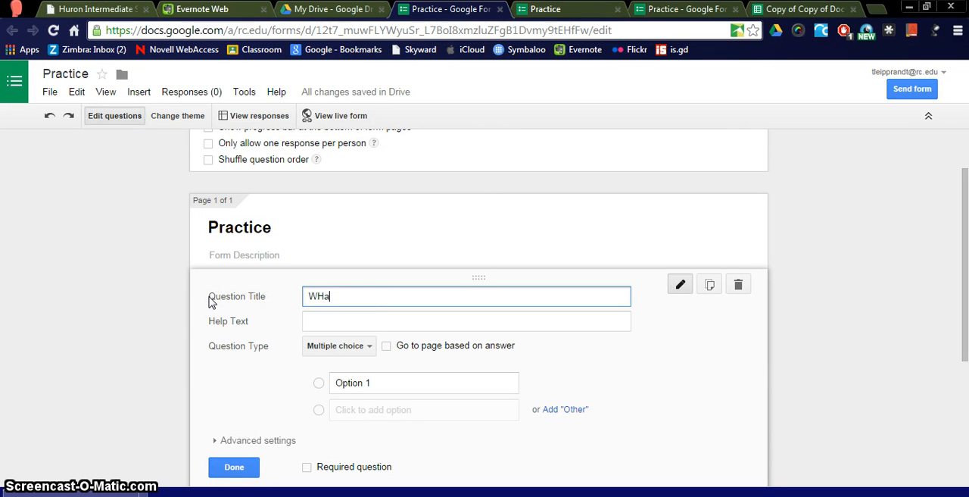
text(t)
key(BackSpace)
key(BackSpace)
key(BackSpace)
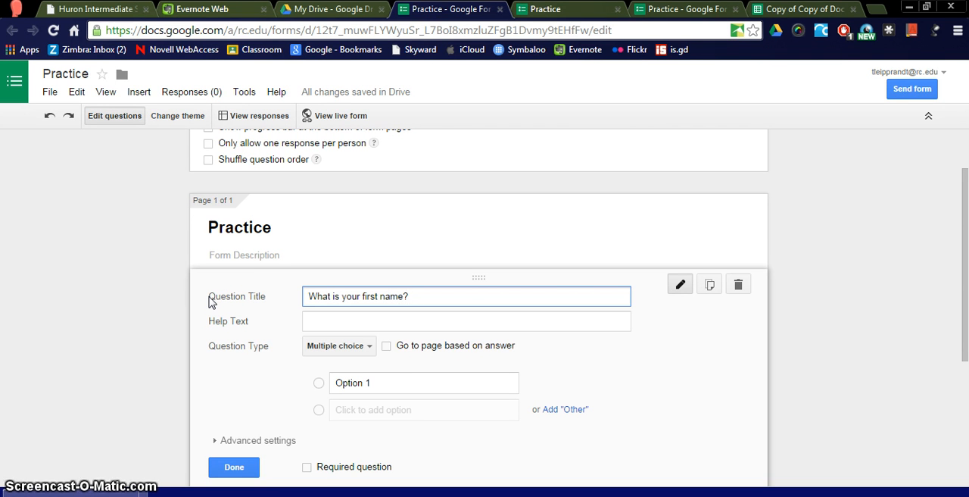
Make the first-name question a required Text question and finish editing it
click(372, 348)
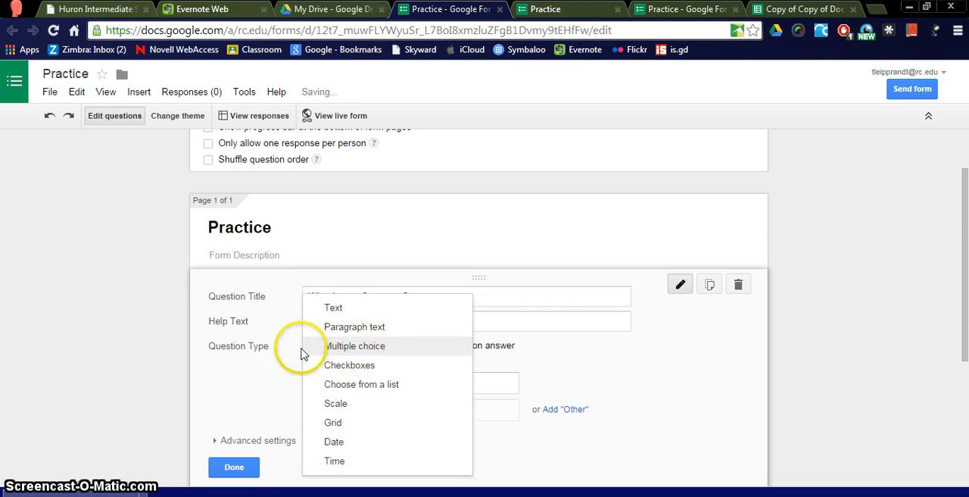
click(330, 309)
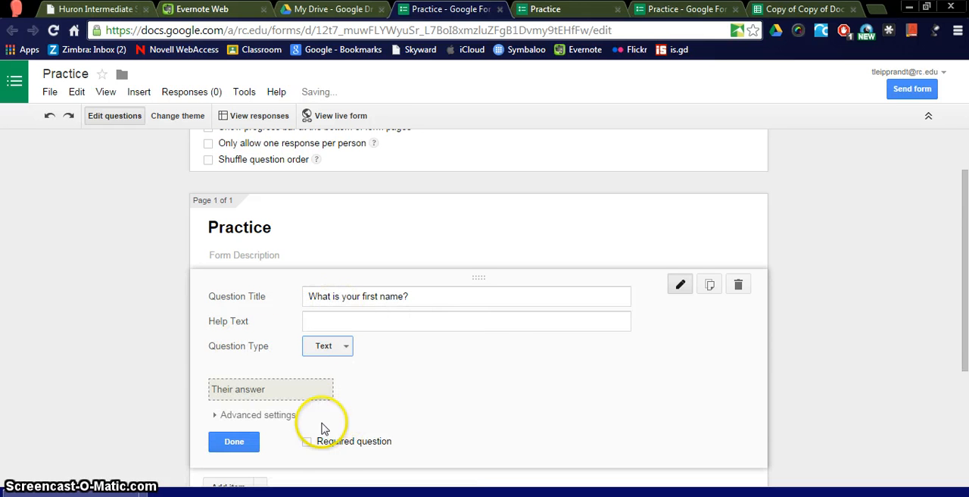
click(307, 442)
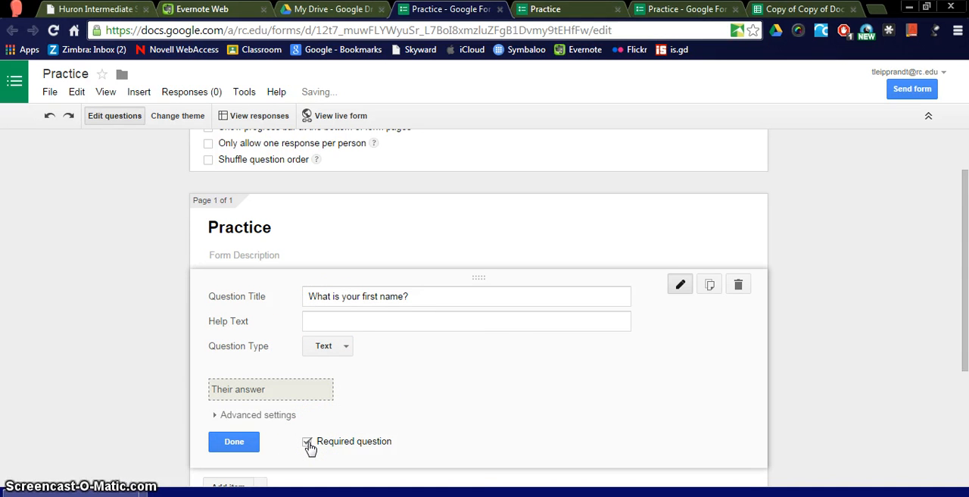
click(233, 444)
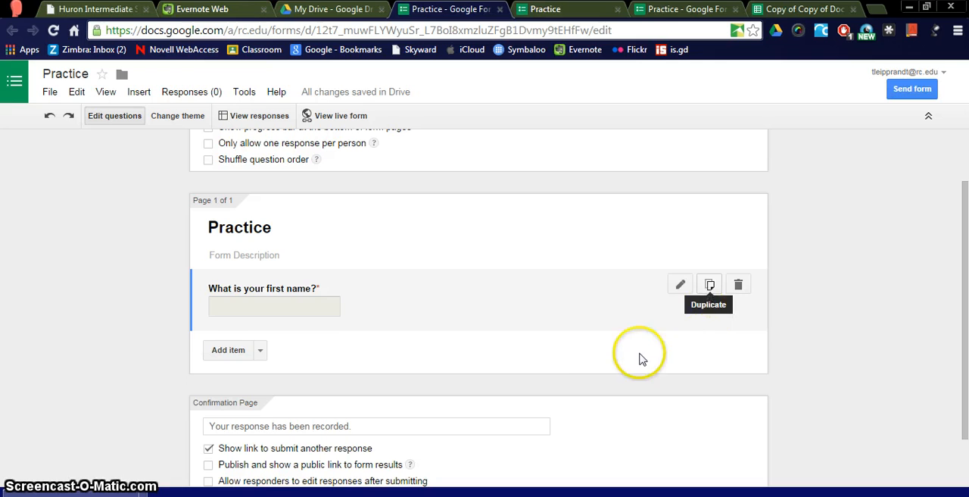
Duplicate the first-name question and change the copy's title to "What is your last name?"
click(710, 286)
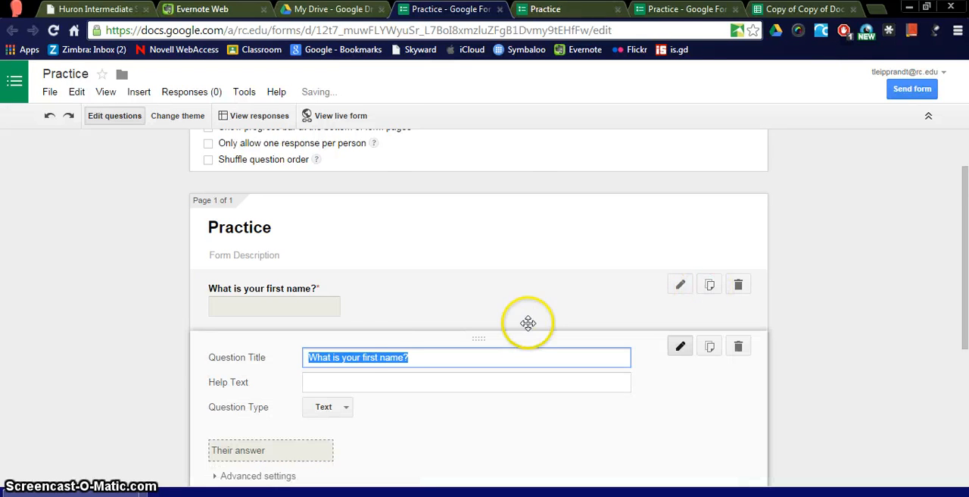
click(376, 356)
key(BackSpace)
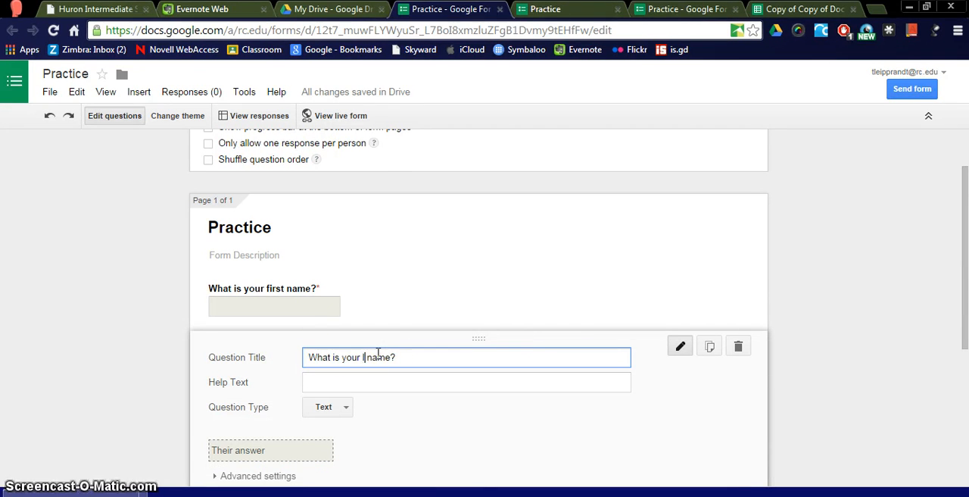
text(last)
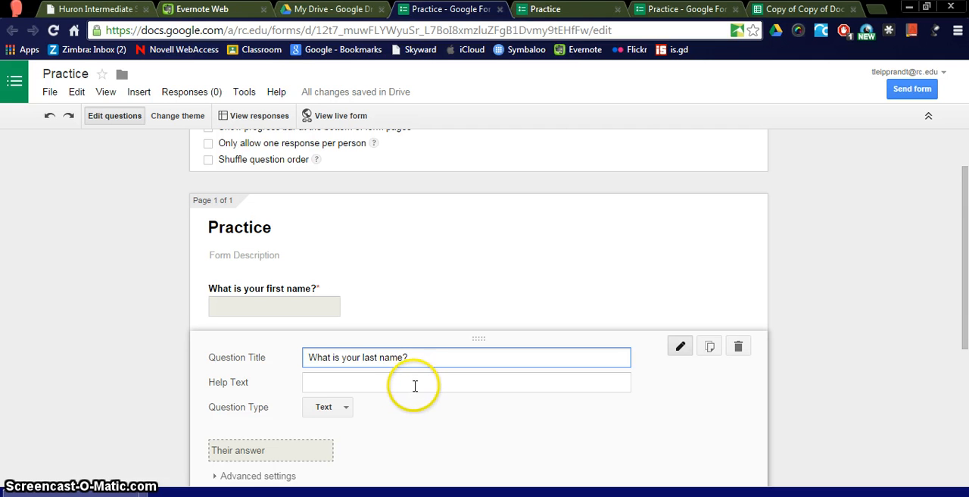
Finish editing the "What is your last name?" question
scroll(414, 385, down, 1)
click(234, 430)
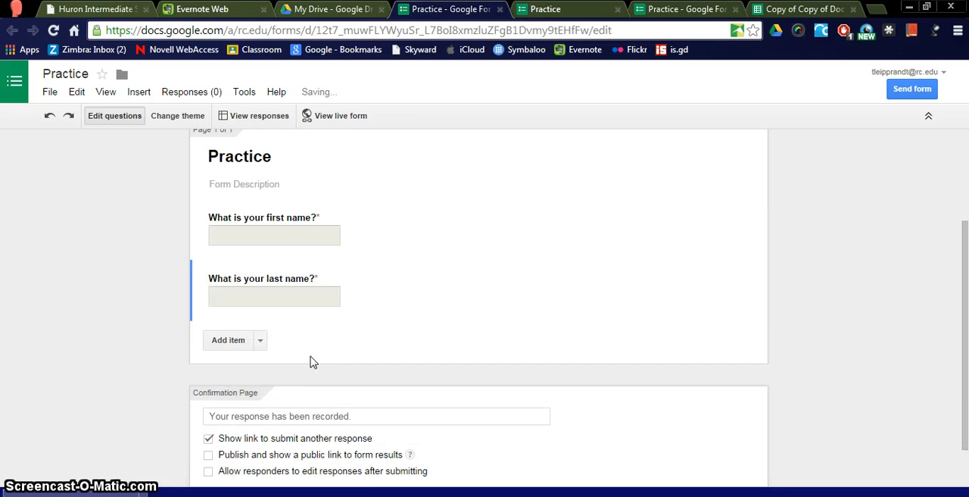
click(354, 281)
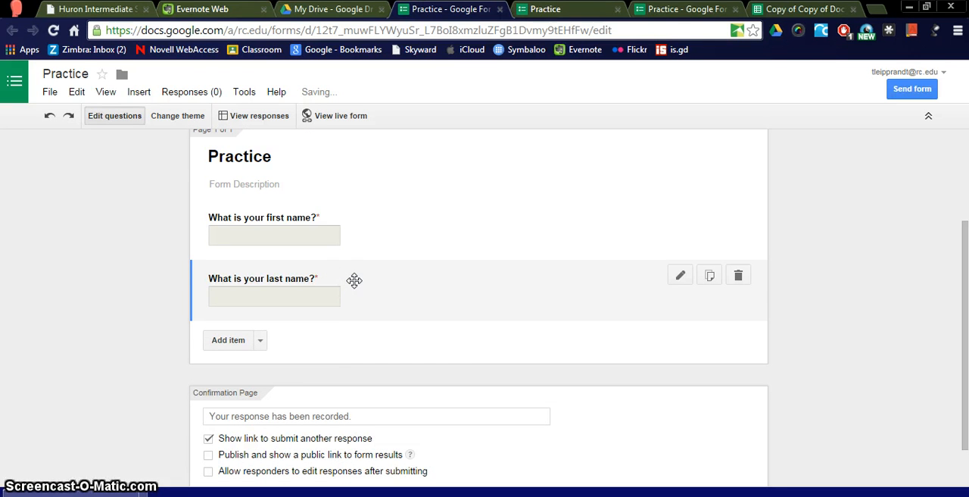
Review the basic, advanced and layout item types that can be added to the form, without adding one
click(209, 341)
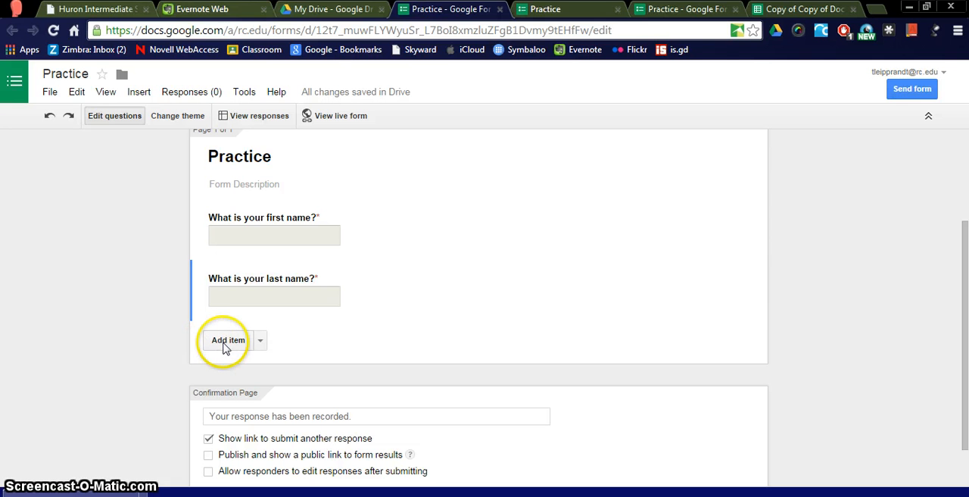
click(260, 342)
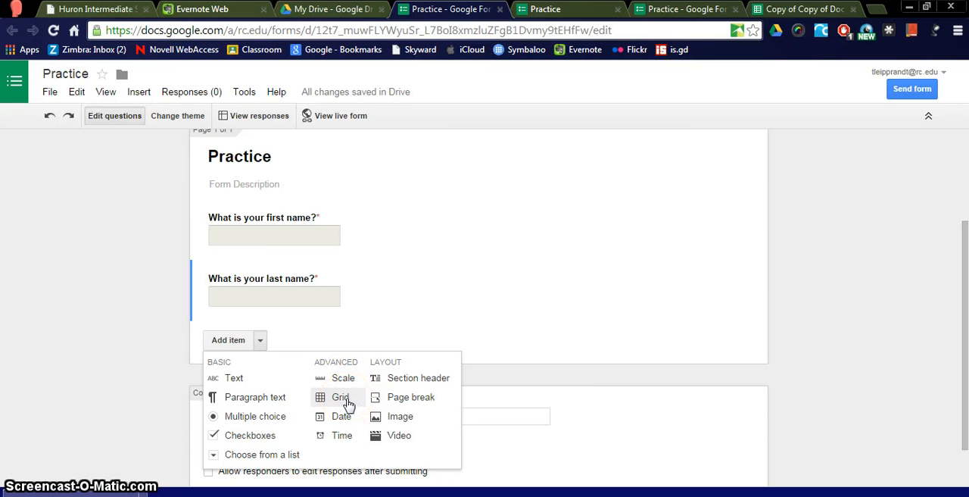
click(406, 422)
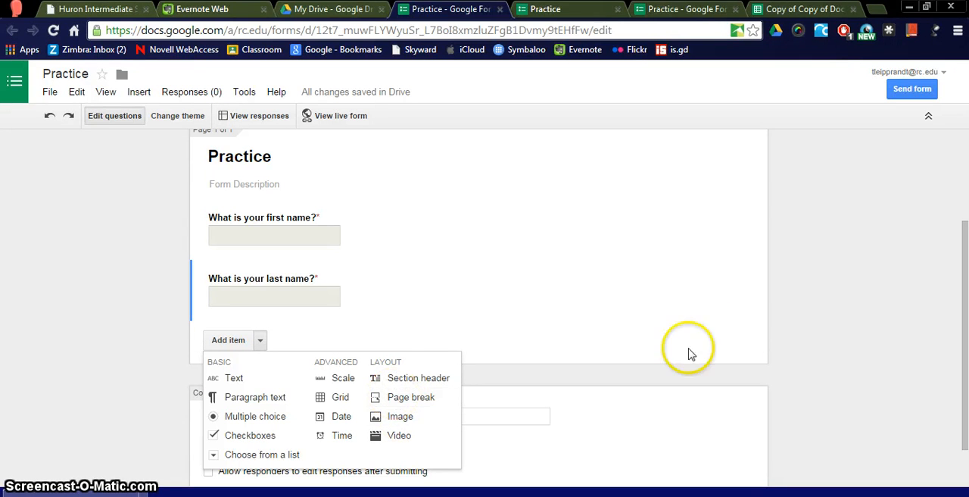
click(732, 314)
Try to move the first-name question below the last-name question
scroll(649, 309, up, 2)
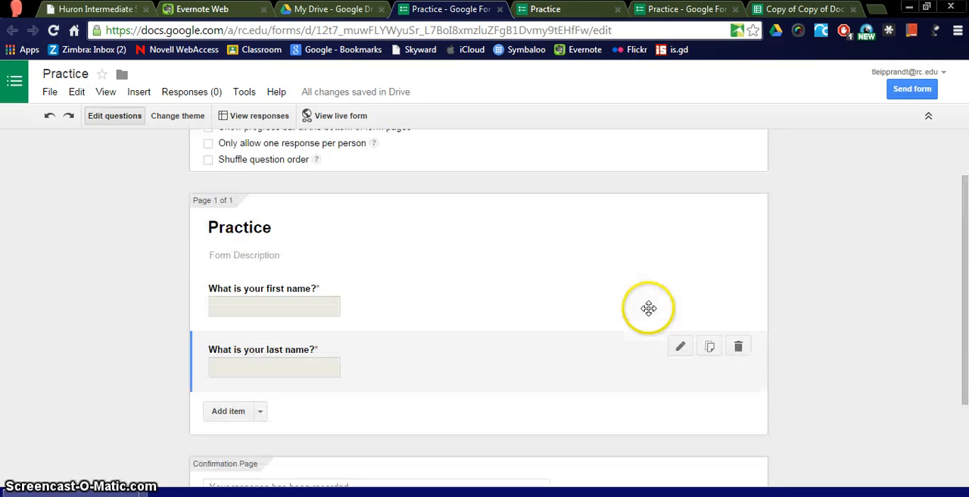
scroll(461, 318, down, 1)
scroll(460, 299, down, 2)
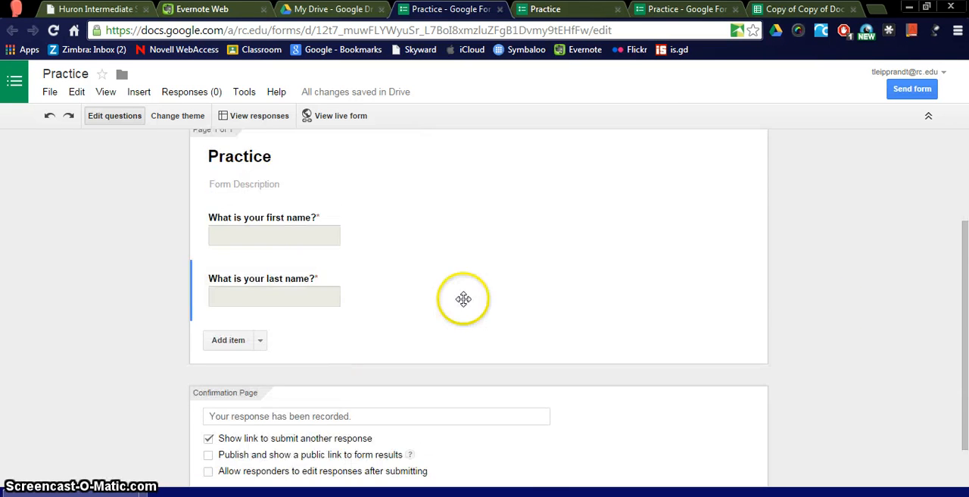
scroll(477, 228, up, 1)
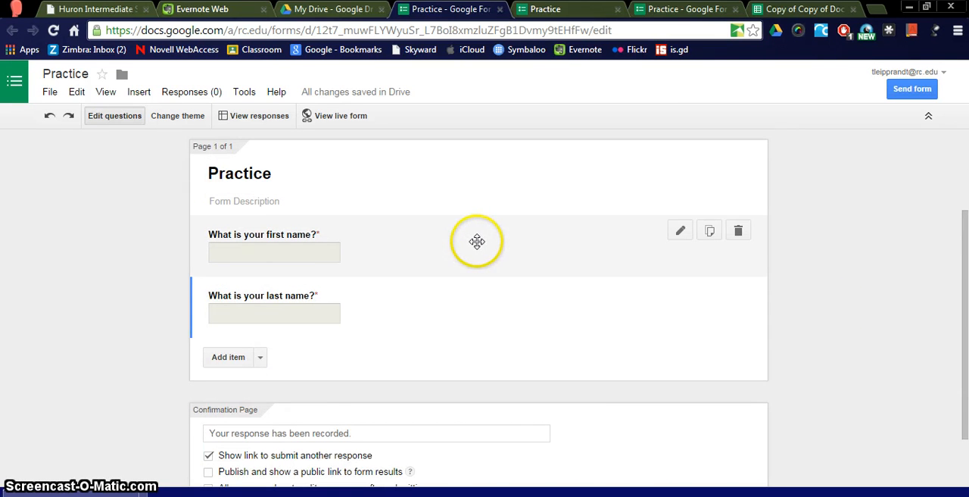
drag(478, 240, 492, 340)
scroll(492, 350, down, 1)
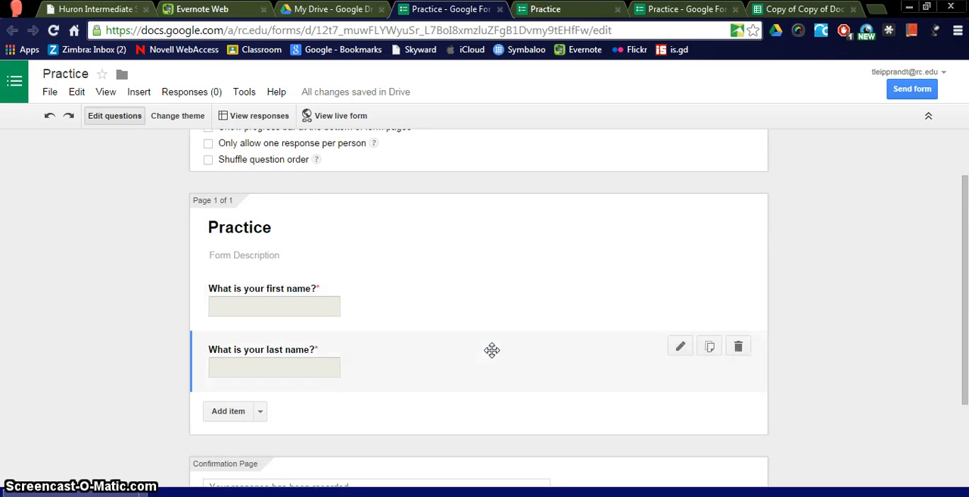
Open the first-name question for editing and close it again without making changes
click(498, 321)
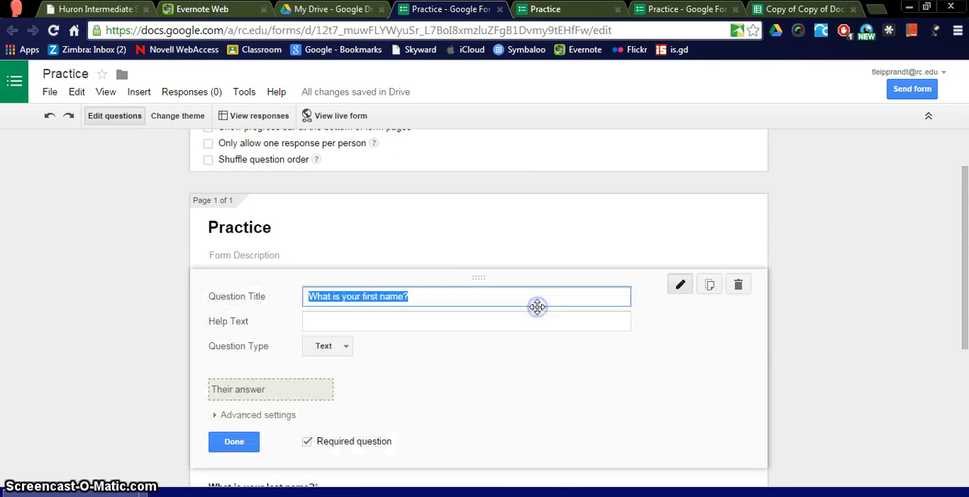
click(241, 443)
scroll(912, 365, down, 2)
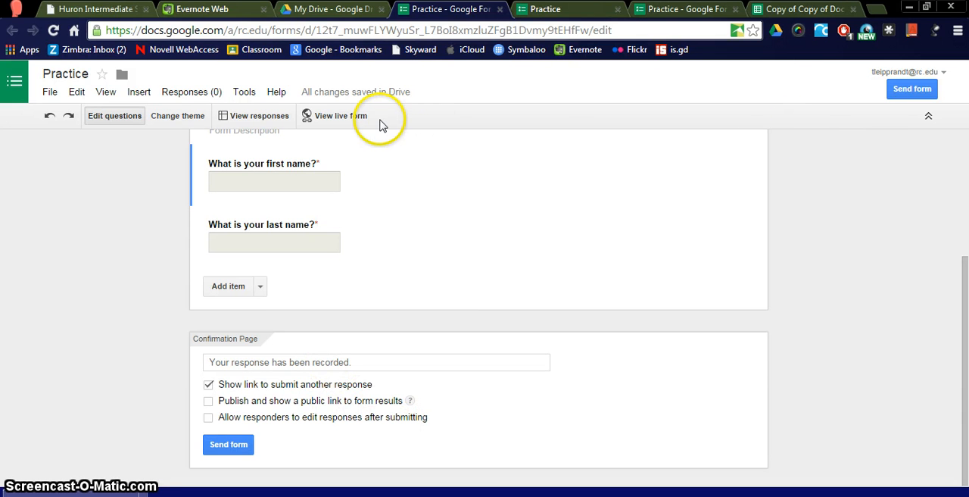
Switch the form's sharing link to a short URL, select the link, and close the sending options
click(913, 89)
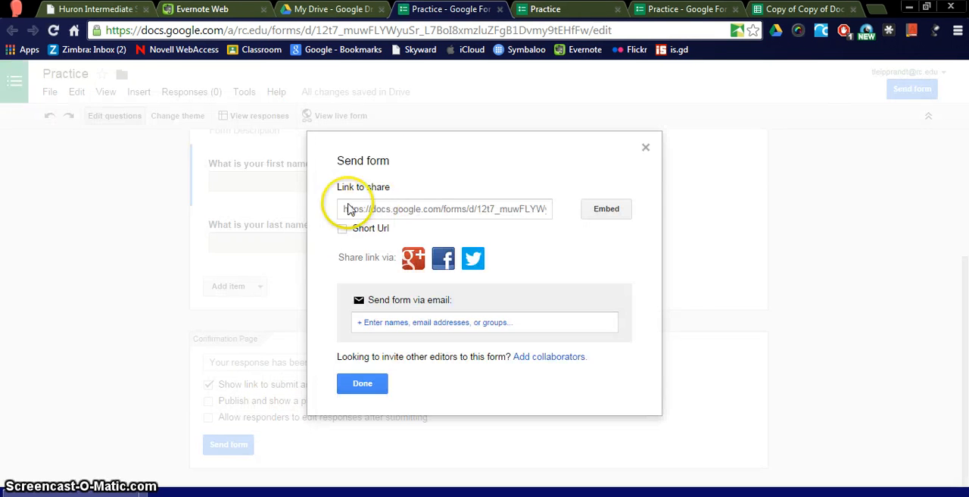
click(406, 214)
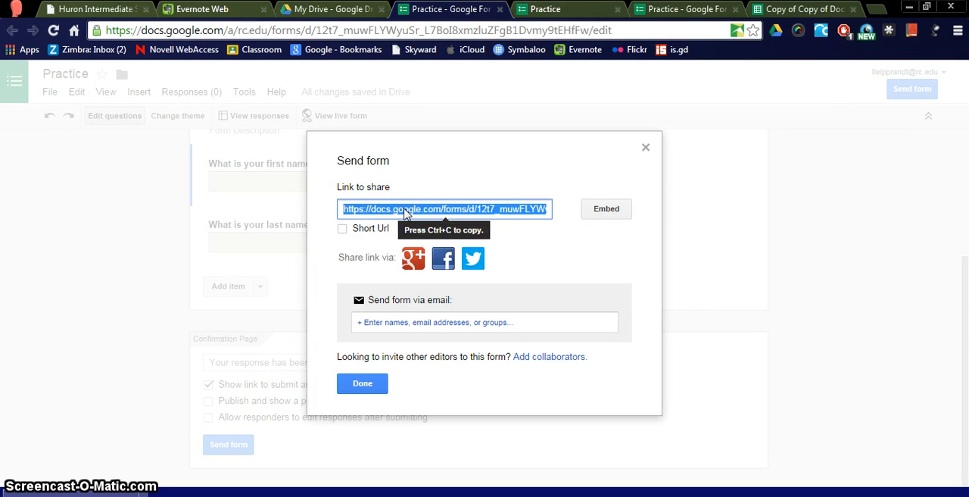
click(342, 230)
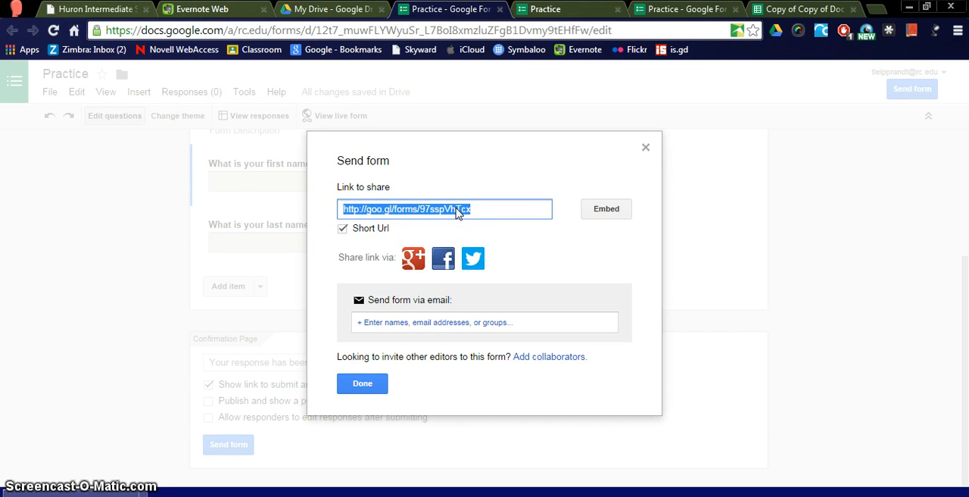
click(369, 237)
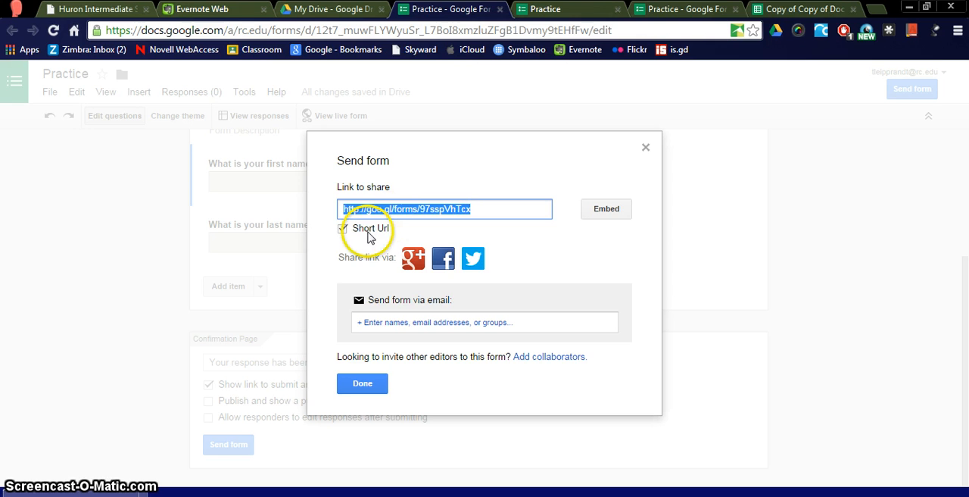
click(341, 229)
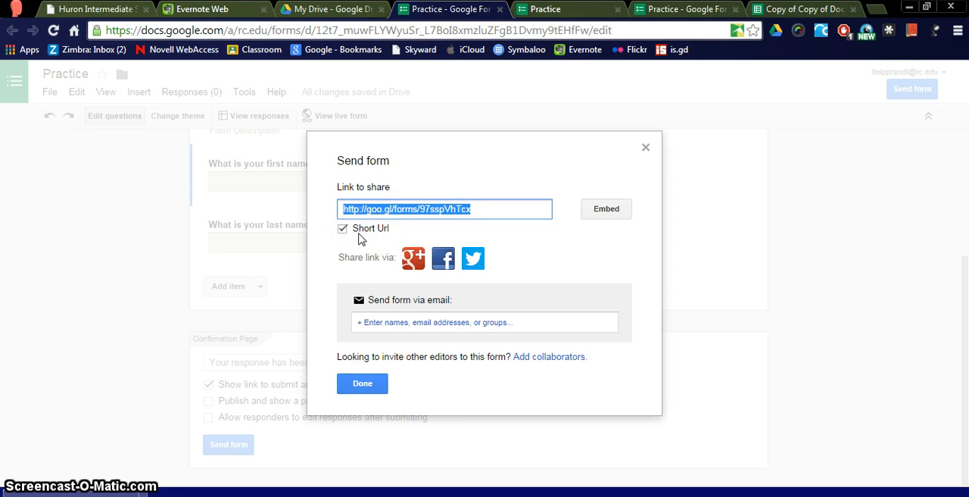
click(347, 233)
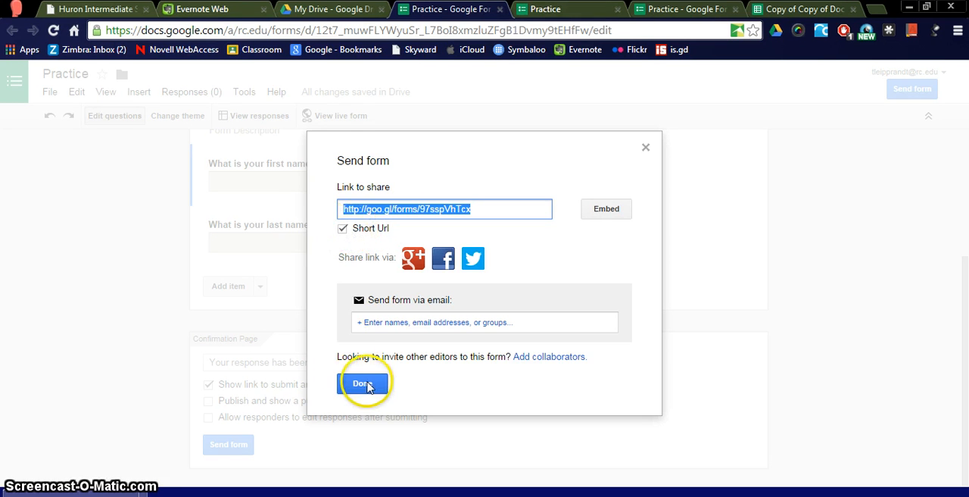
click(362, 384)
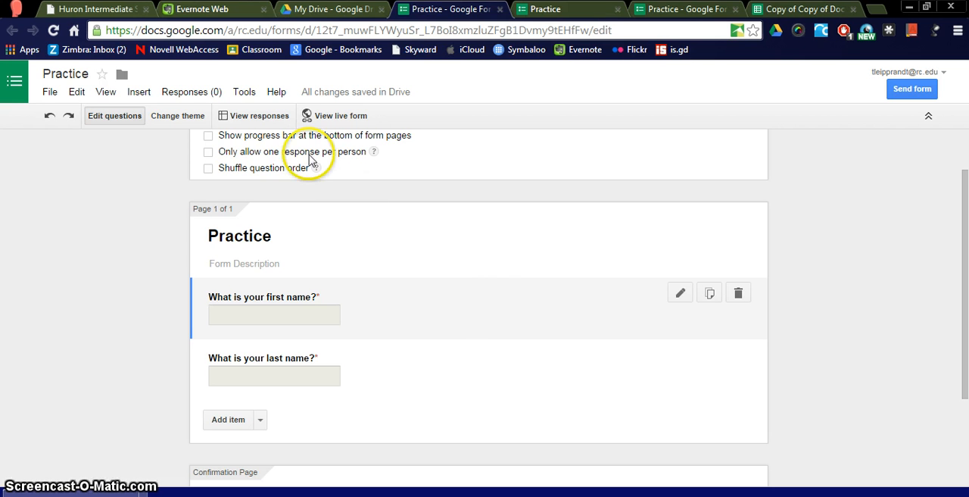
Open the spreadsheet that collects the Practice form's responses
click(268, 118)
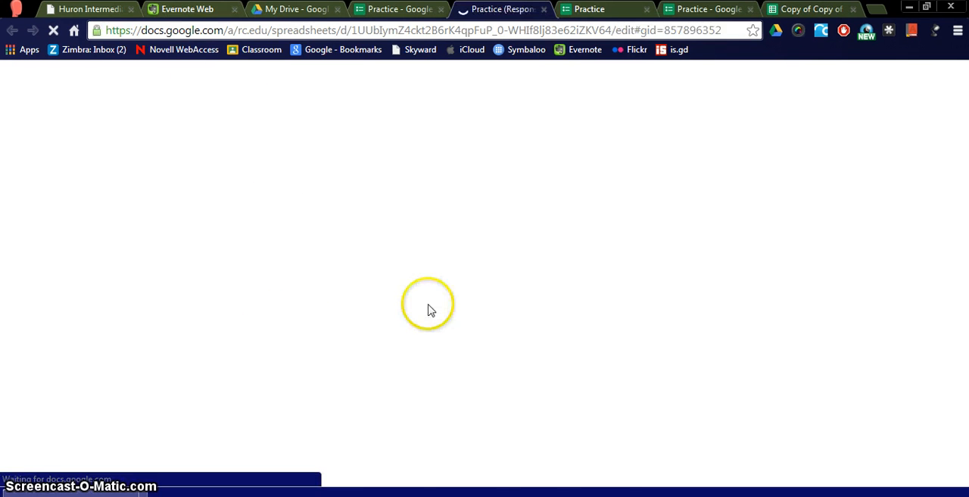